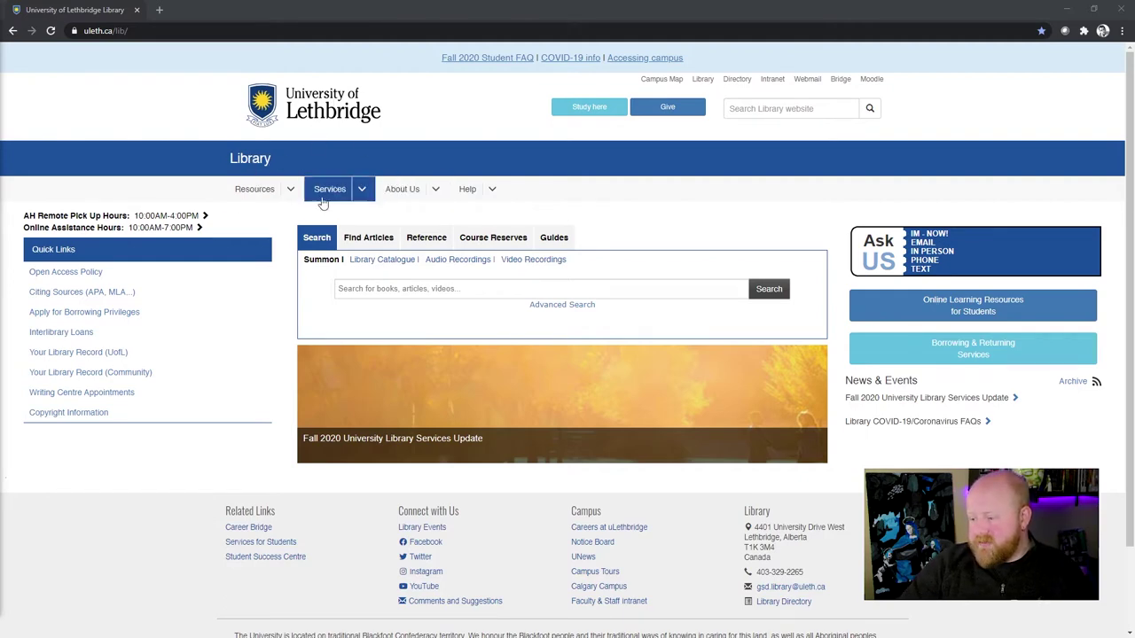
Step: Go to Services > Project Sandbox, then its Freely Available/Open Source Programs resource page
click(363, 191)
click(338, 469)
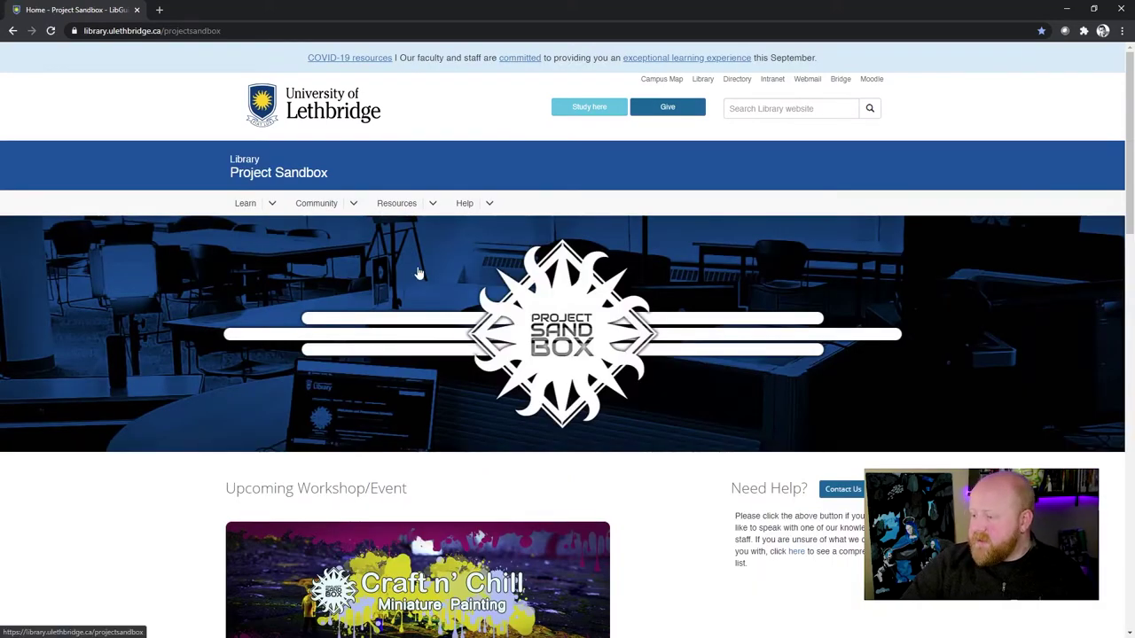
click(432, 207)
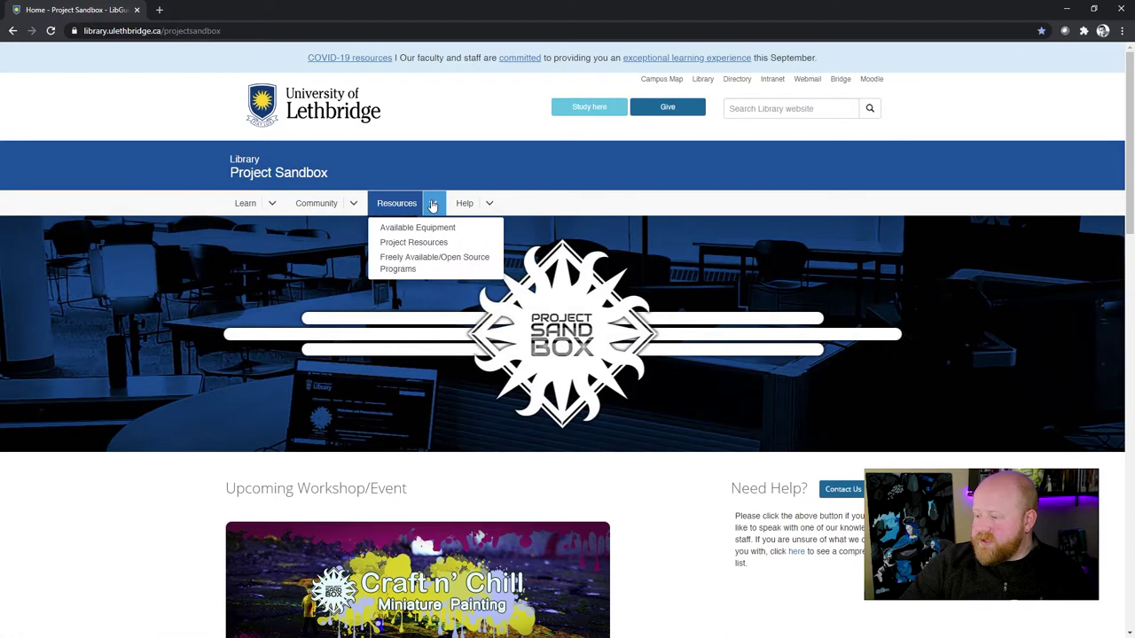
click(405, 265)
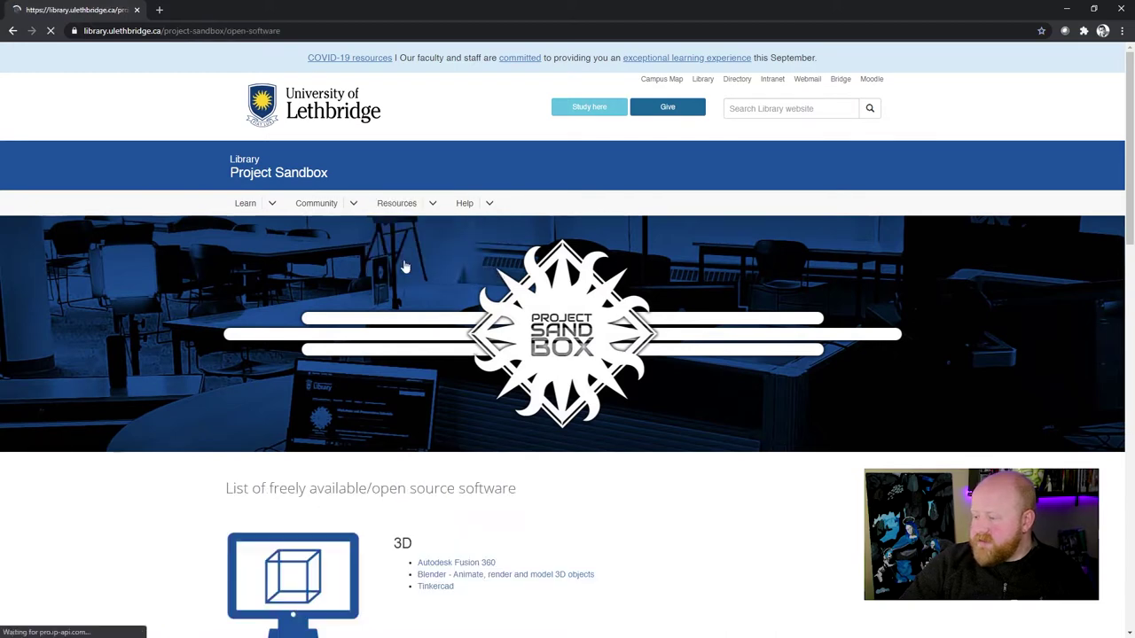
Step: Scroll down the software list and open Blender's download page in a new tab
click(431, 205)
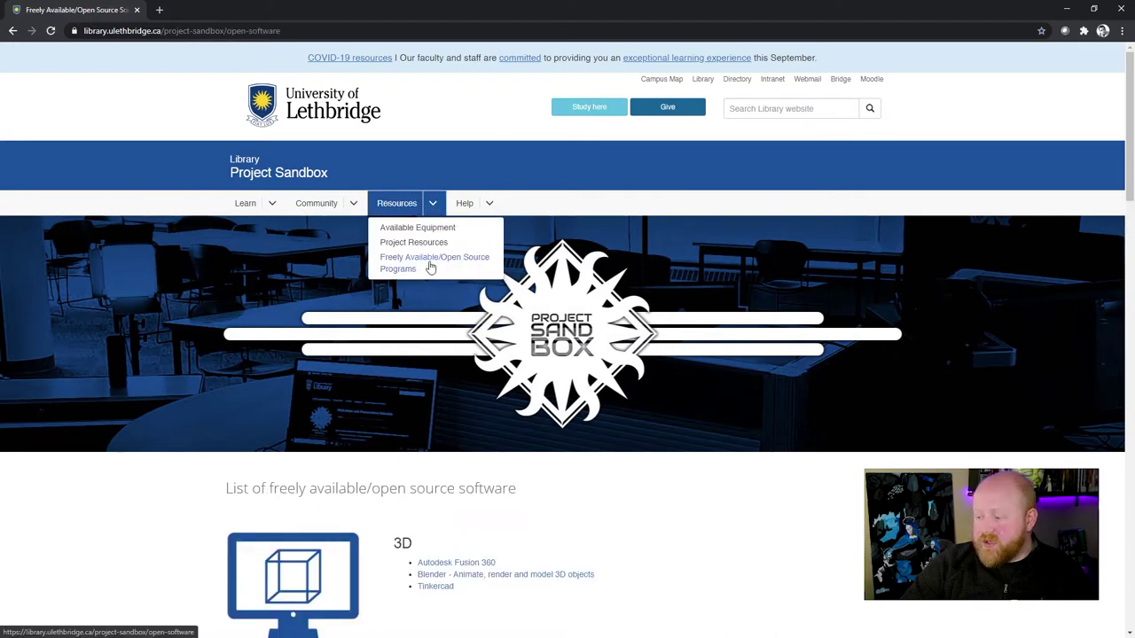
scroll(427, 273, down, 3)
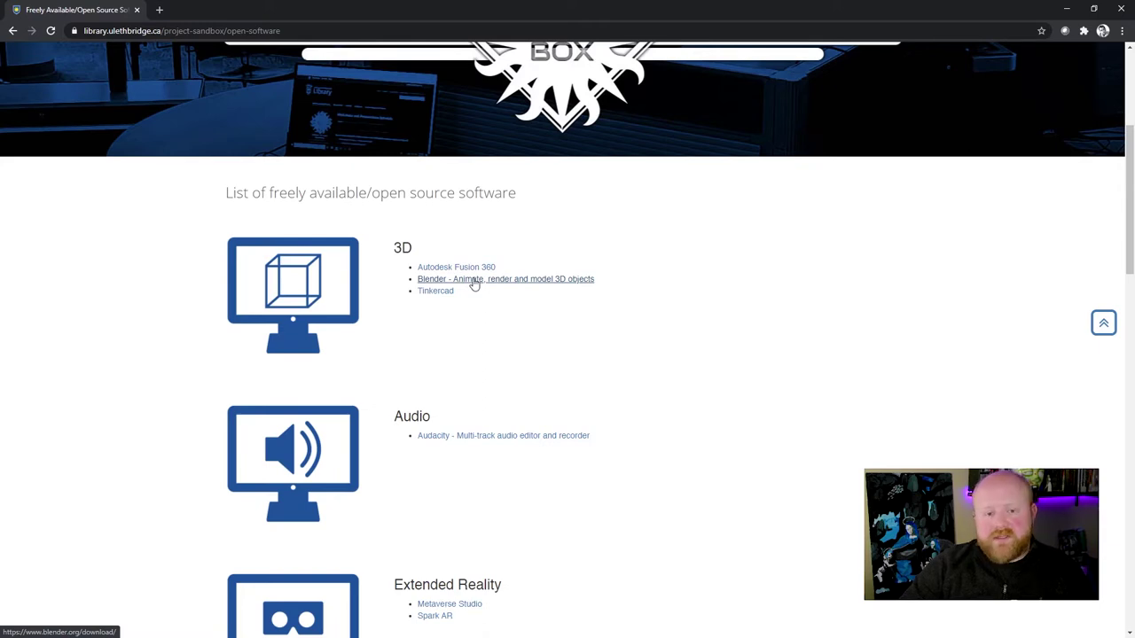
click(474, 281)
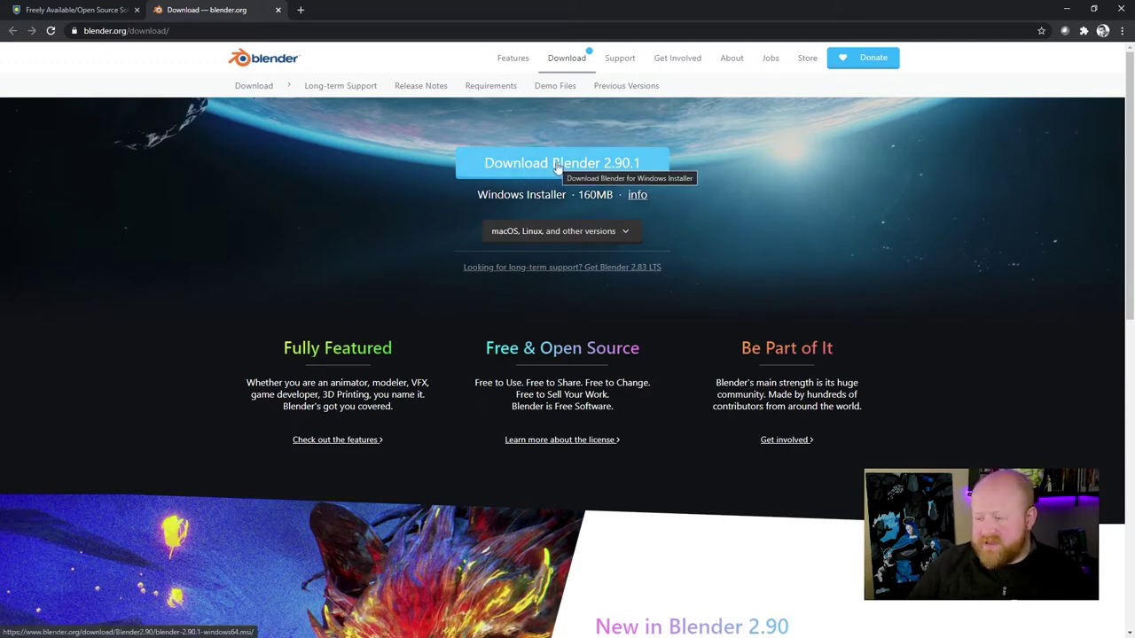
Step: Return to the open-source software list tab and scroll down to the Inkscape and OpenShot entries
click(89, 10)
scroll(448, 358, down, 2)
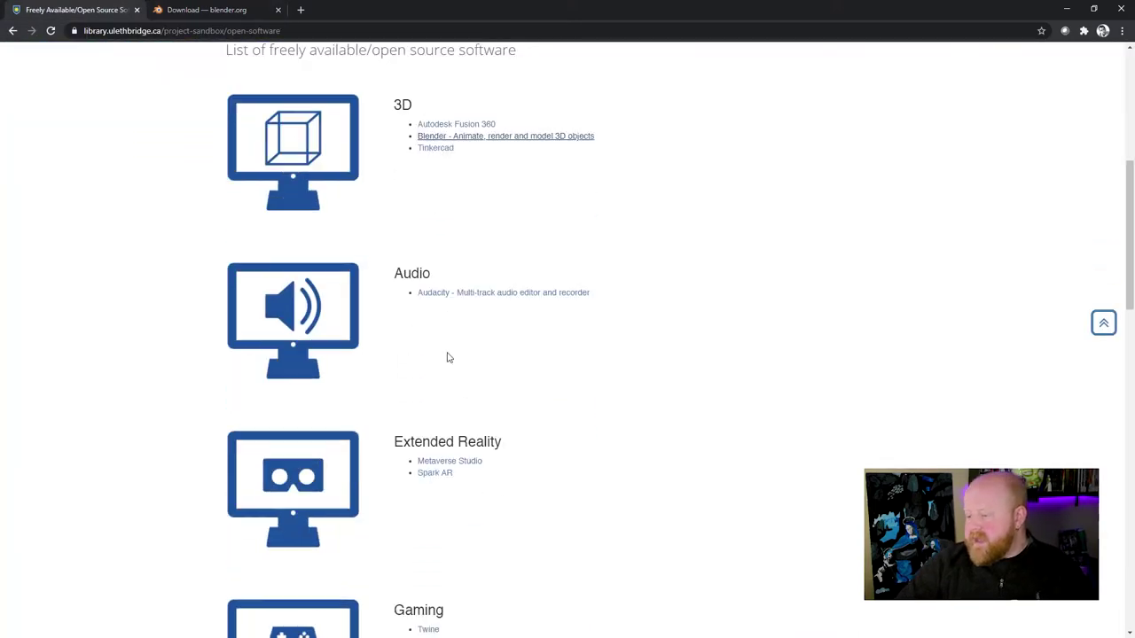
scroll(449, 358, down, 10)
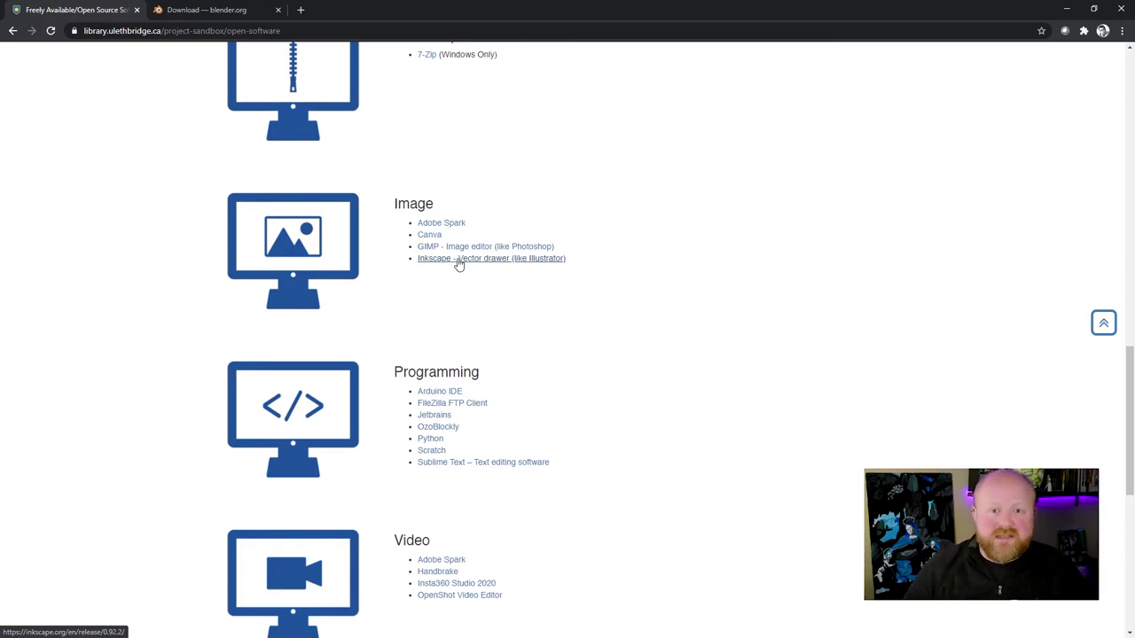
Step: Minimize Chrome to reveal the OpenShot 'Awesome Video' project and show its Edit menu
click(1065, 8)
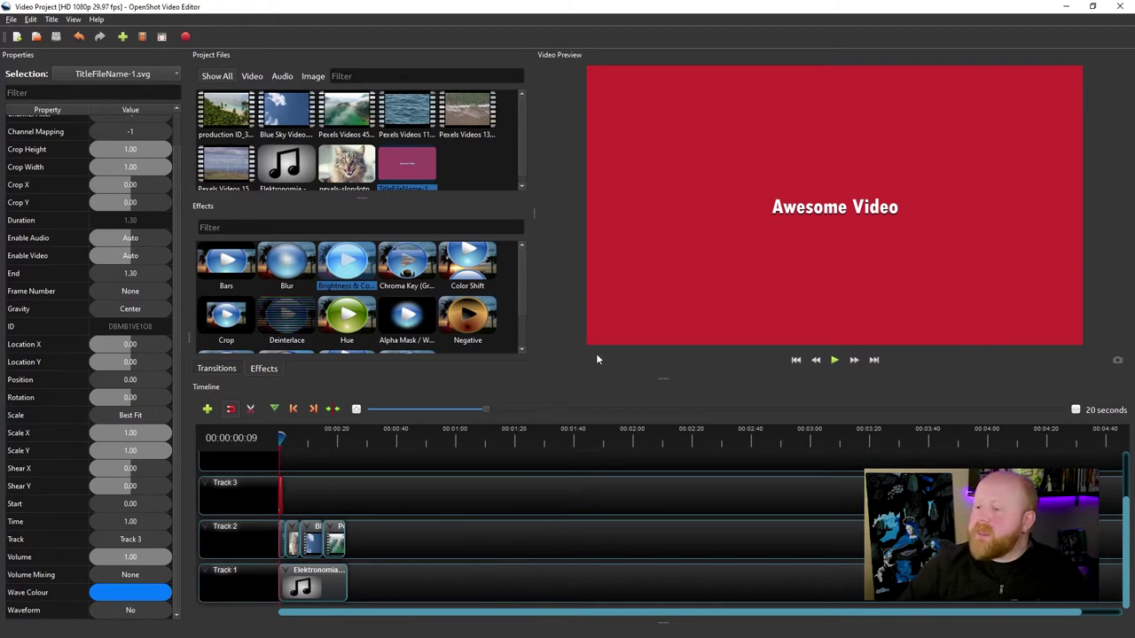
click(31, 20)
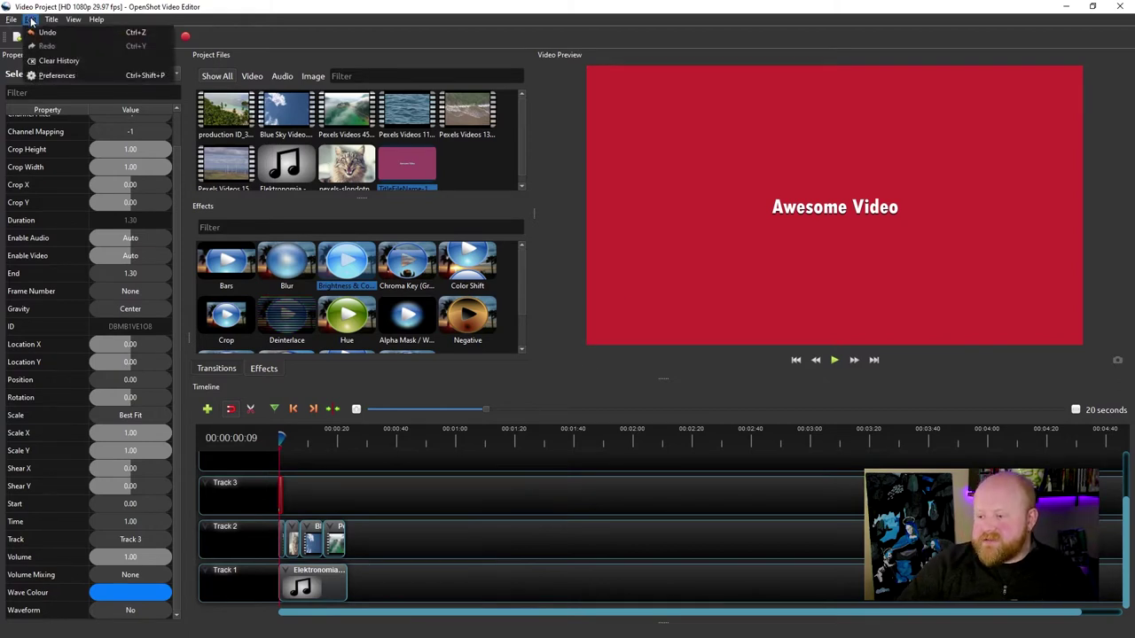
Step: Open Preferences and start browsing for the Blender Command executable
click(56, 76)
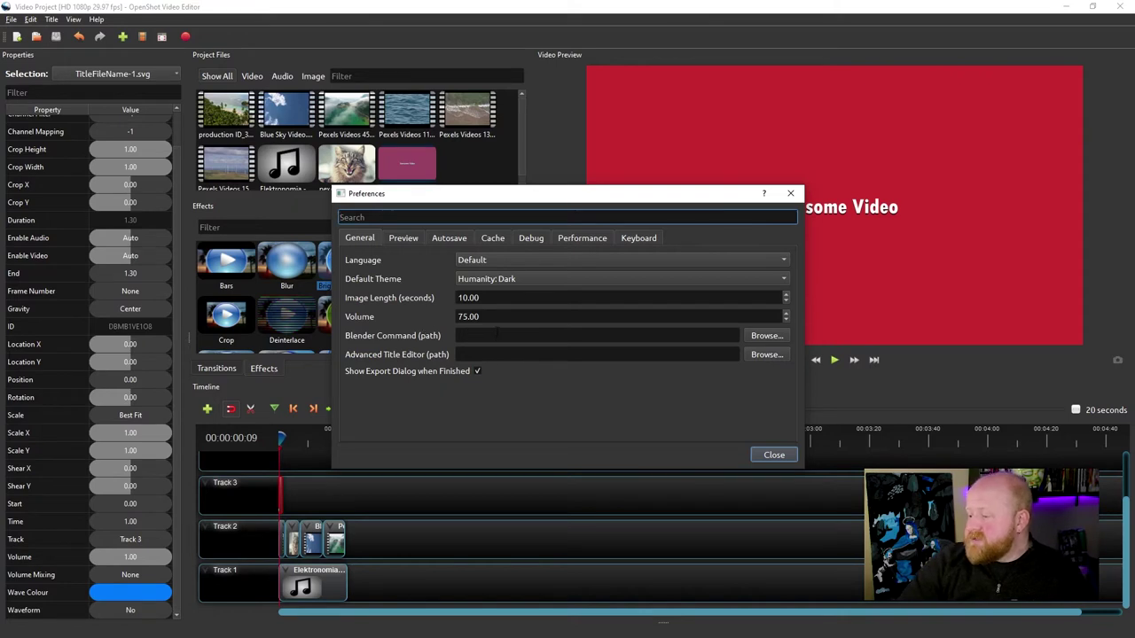
click(755, 335)
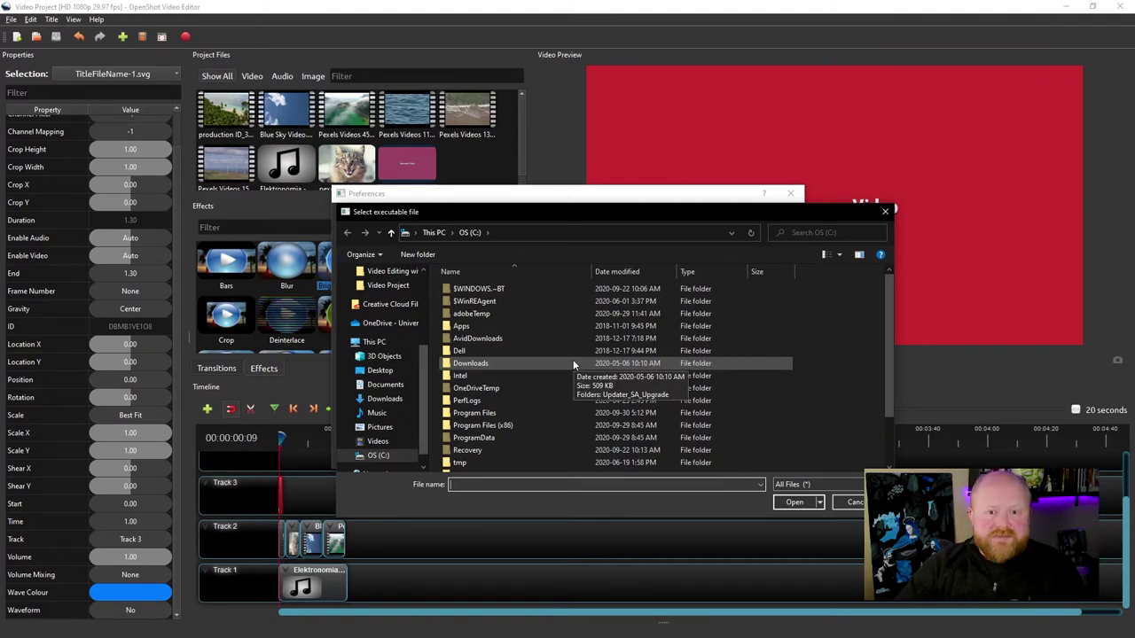
Step: Choose blender.exe in Program Files > Blender Foundation > Blender as the Blender Command path
scroll(525, 353, down, 1)
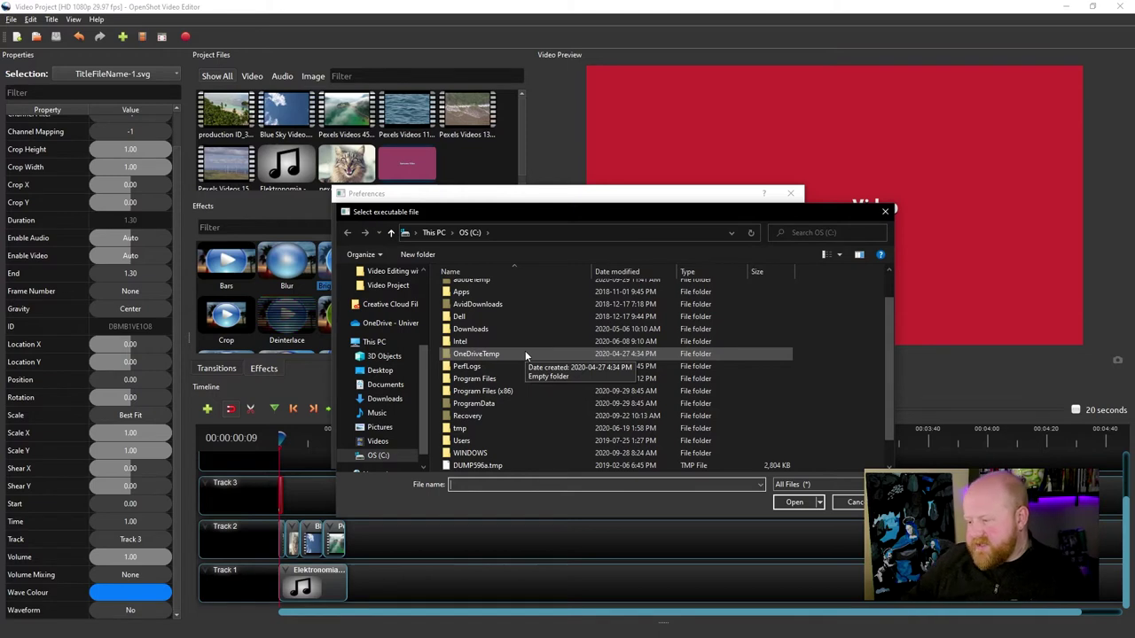
click(471, 383)
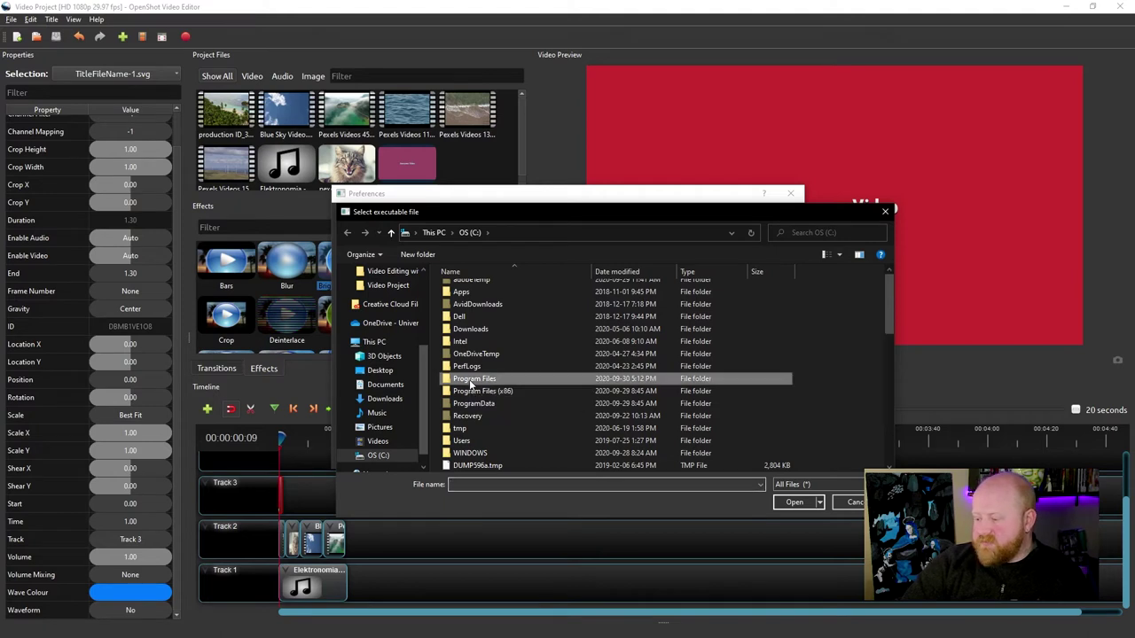
double_click(471, 383)
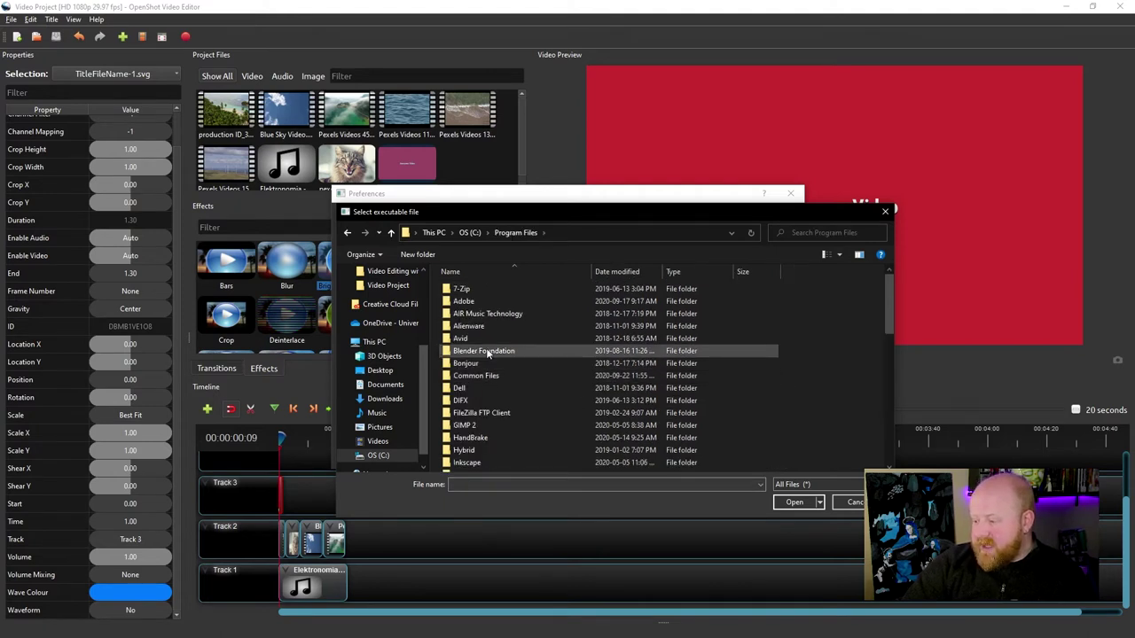
double_click(487, 352)
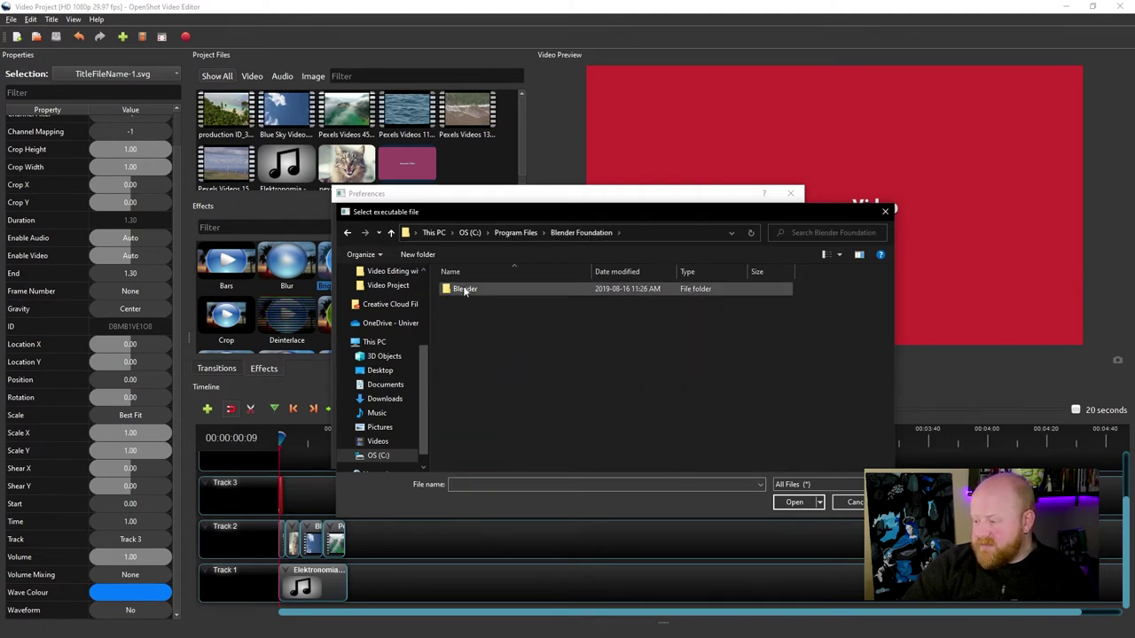
double_click(465, 290)
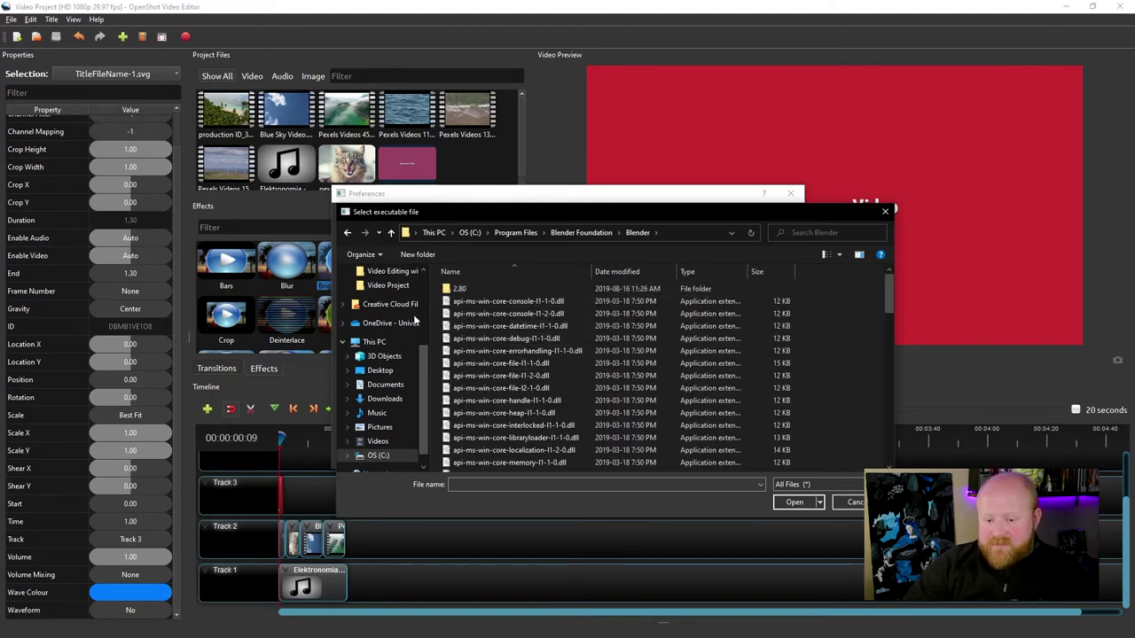
scroll(483, 355, down, 8)
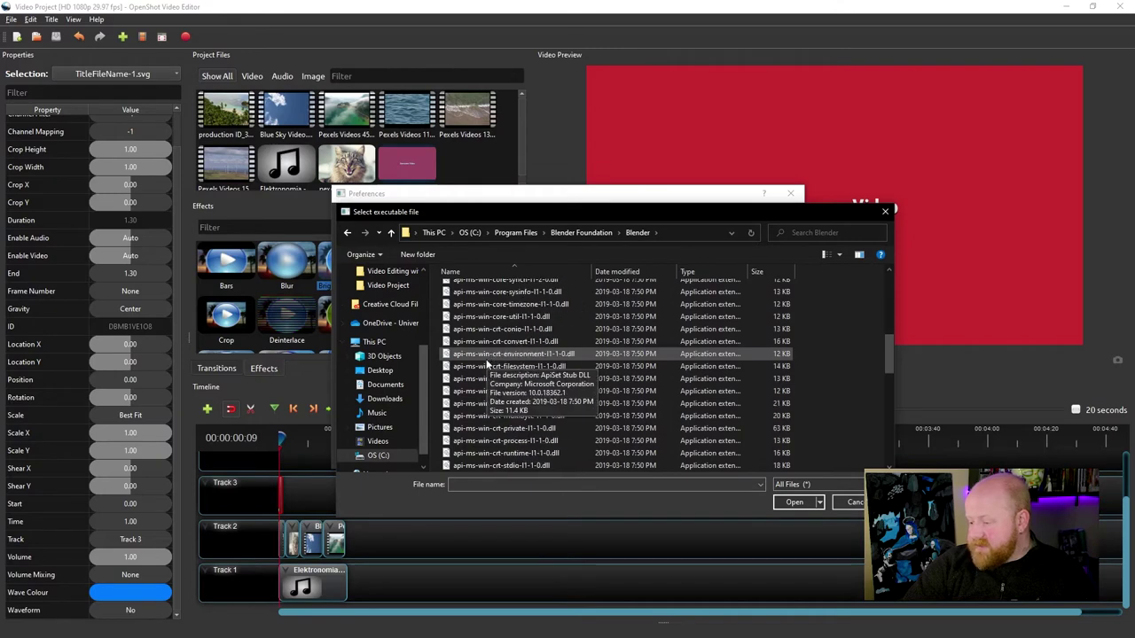
scroll(486, 359, down, 6)
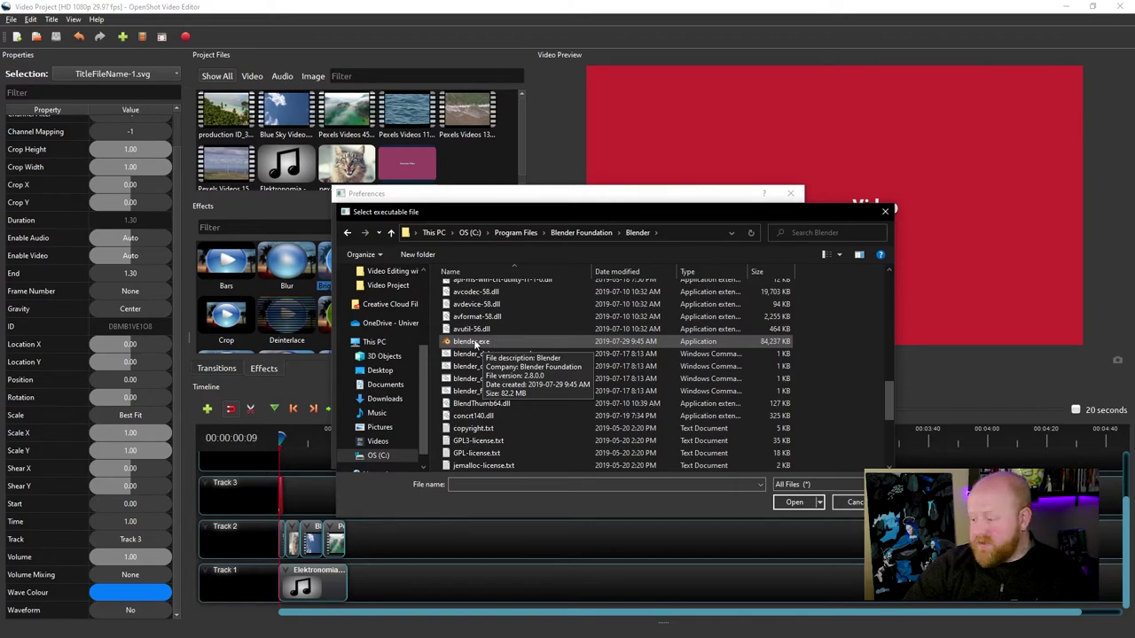
click(476, 343)
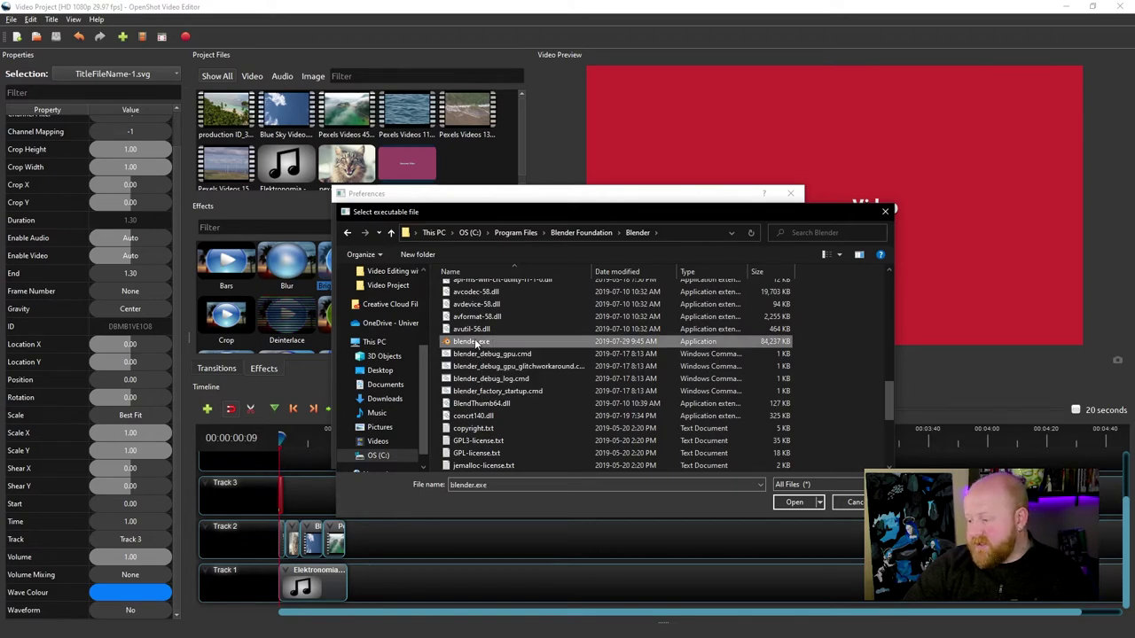
click(796, 502)
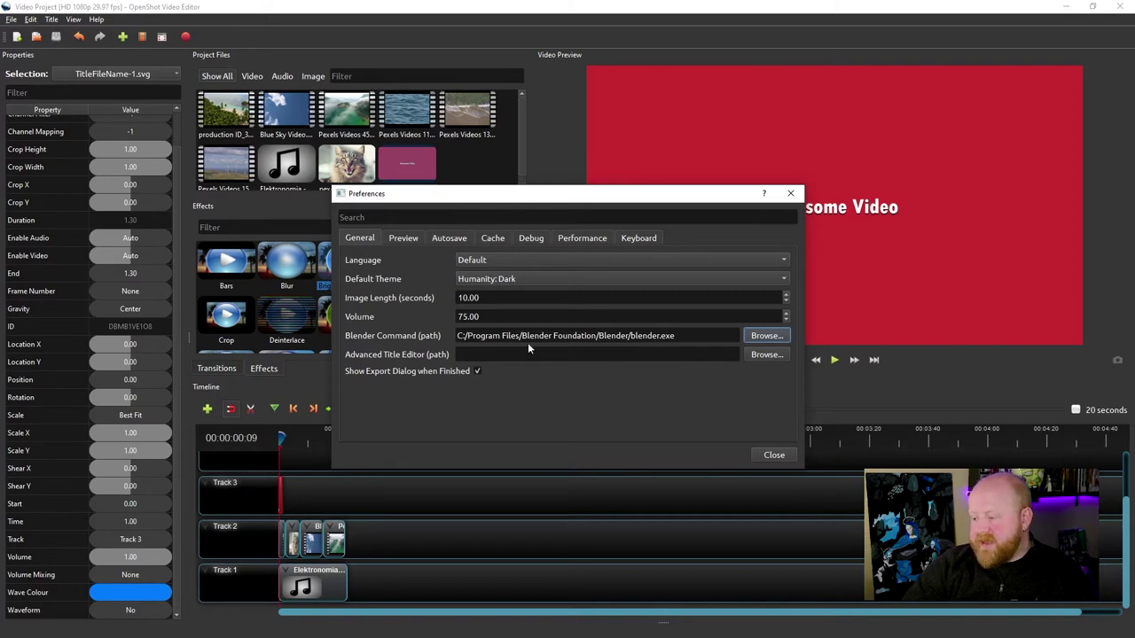
Step: Pick inkscape.exe in Program Files > Inkscape > bin as the Advanced Title Editor path
click(597, 354)
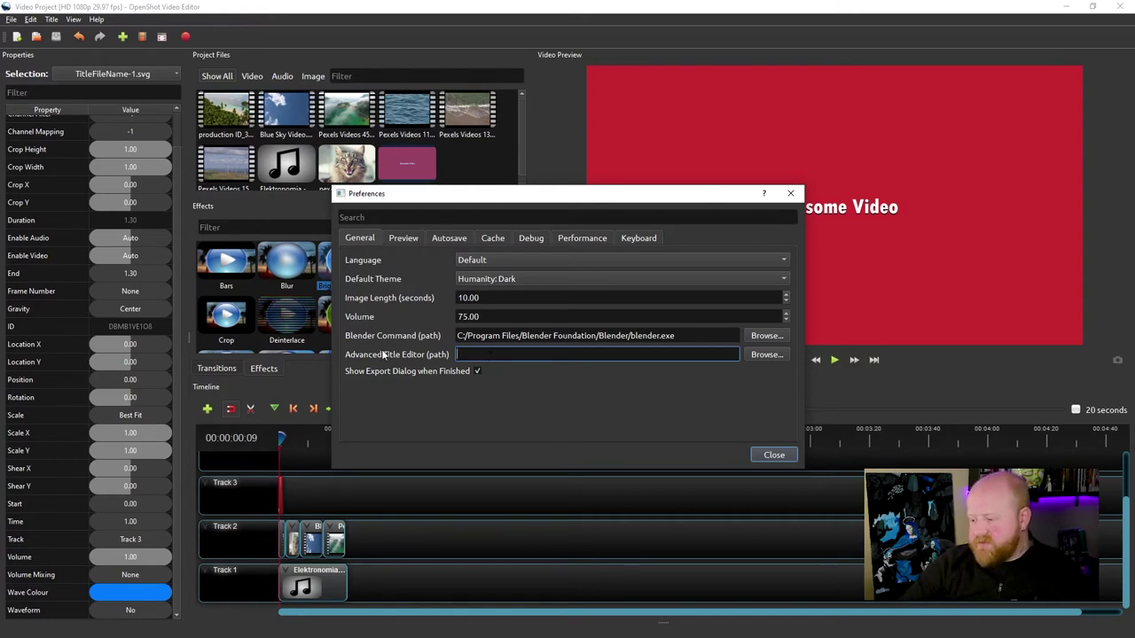
click(767, 354)
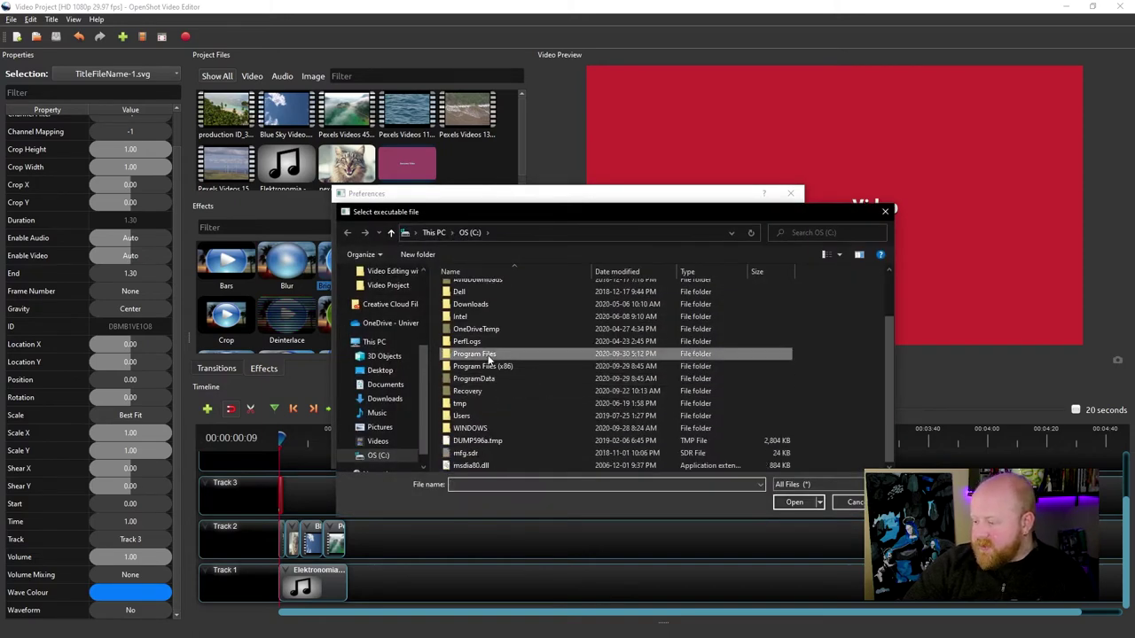
double_click(493, 378)
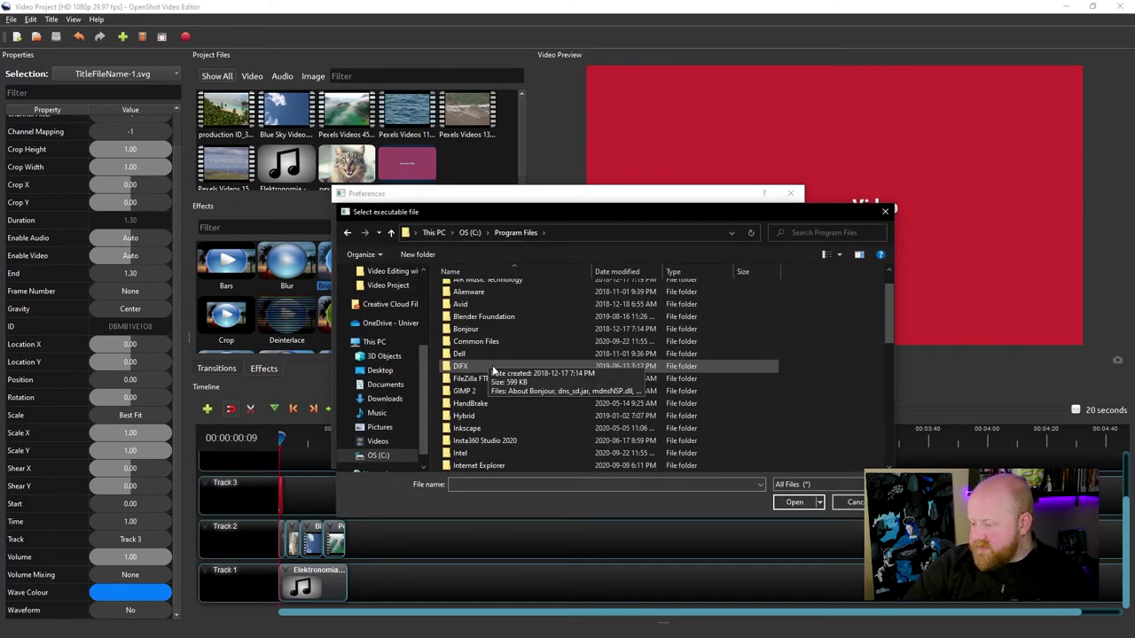
double_click(467, 428)
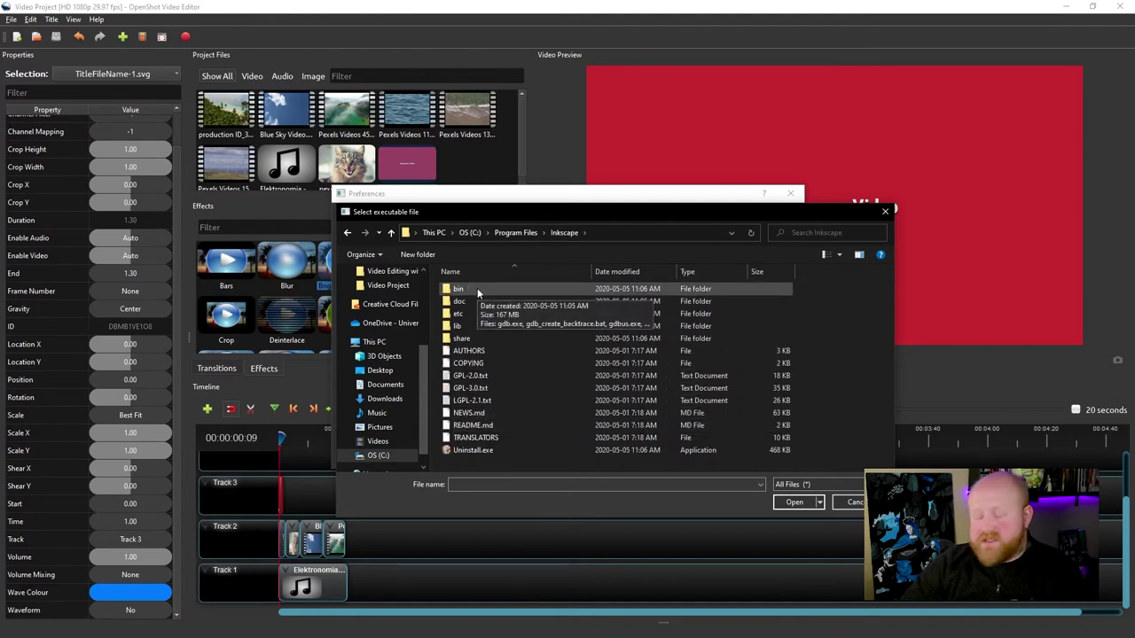
double_click(477, 288)
scroll(528, 361, down, 2)
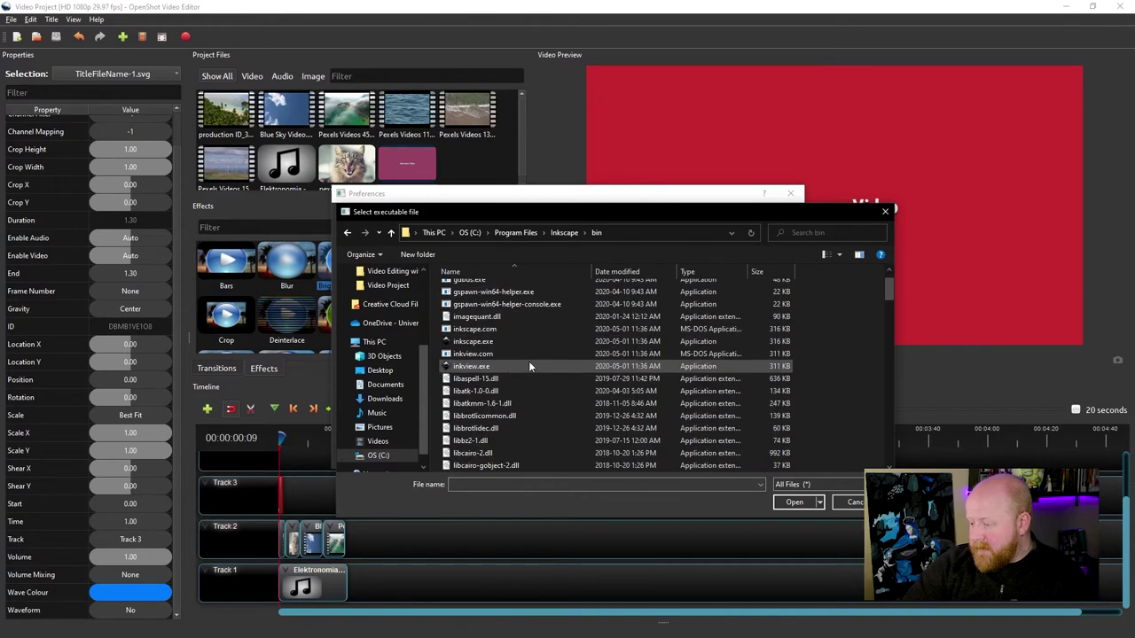
click(479, 343)
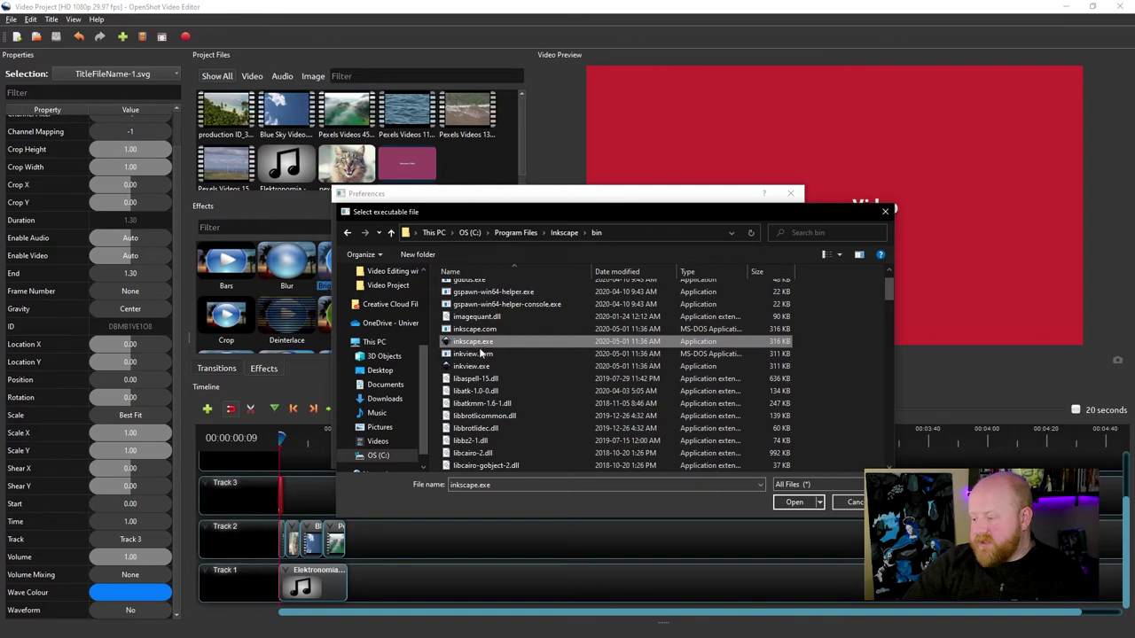
click(795, 502)
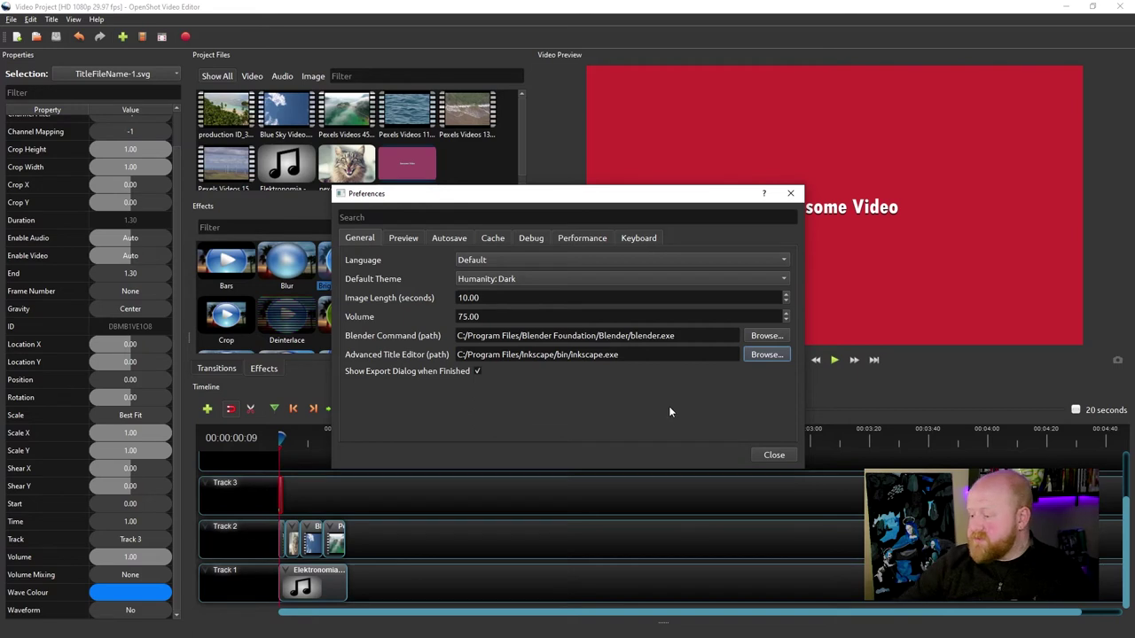
Step: Close Preferences and start a new animated title from the Title menu
click(774, 456)
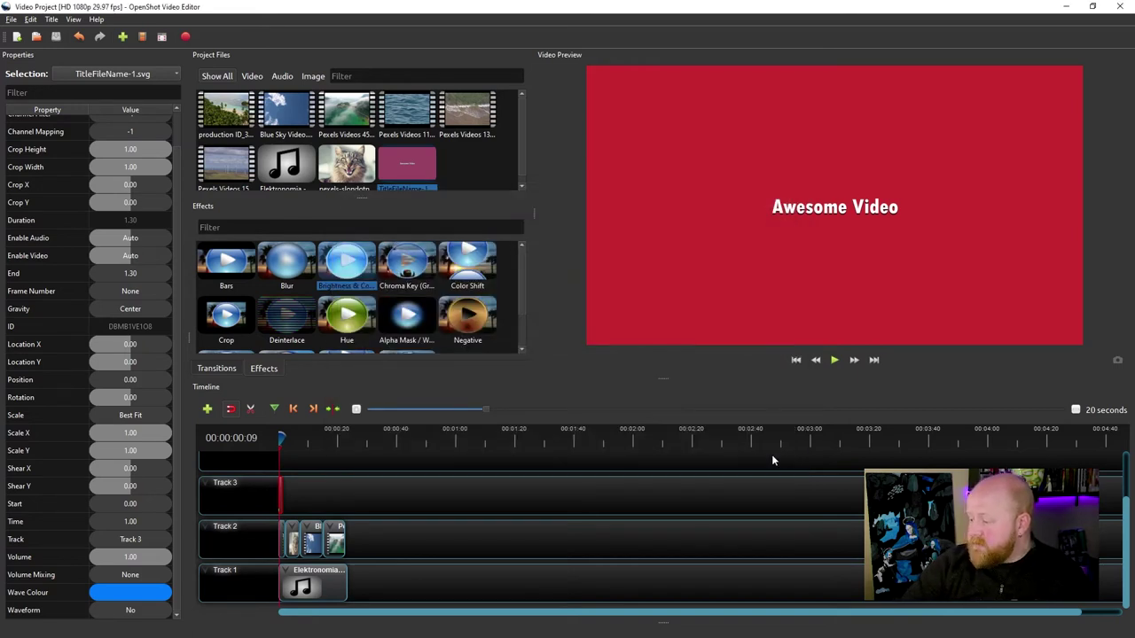
click(51, 19)
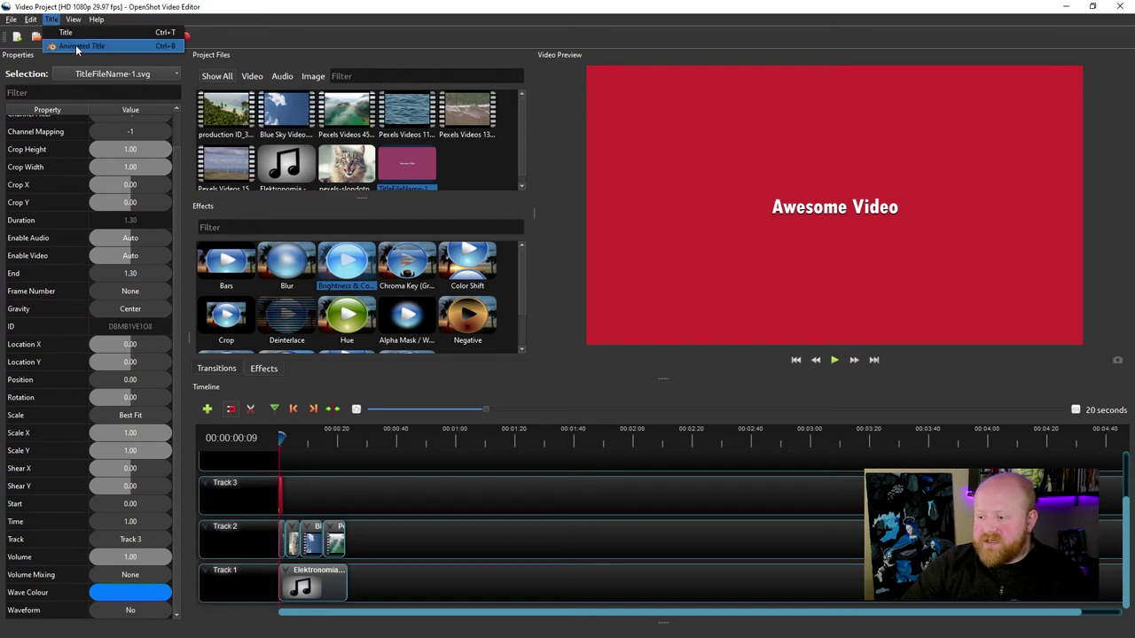
click(83, 46)
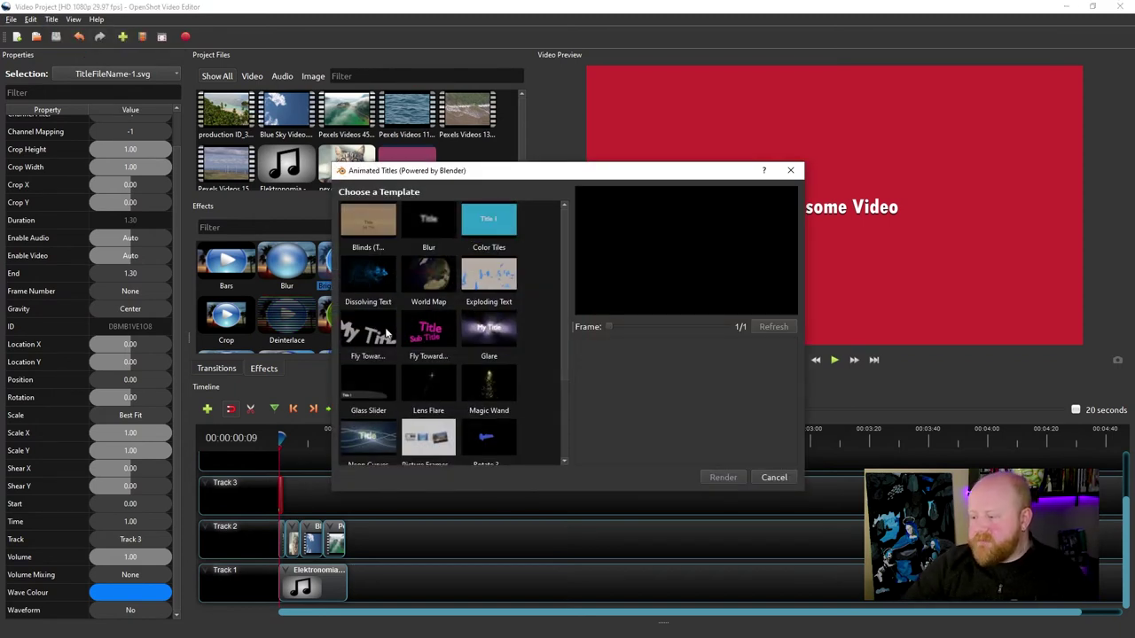
Step: Preview Dissolving Text, Fly Towards, World Map, Exploding Text and Color Tiles, then cancel and dismiss the Blender error
click(379, 280)
click(429, 336)
click(429, 274)
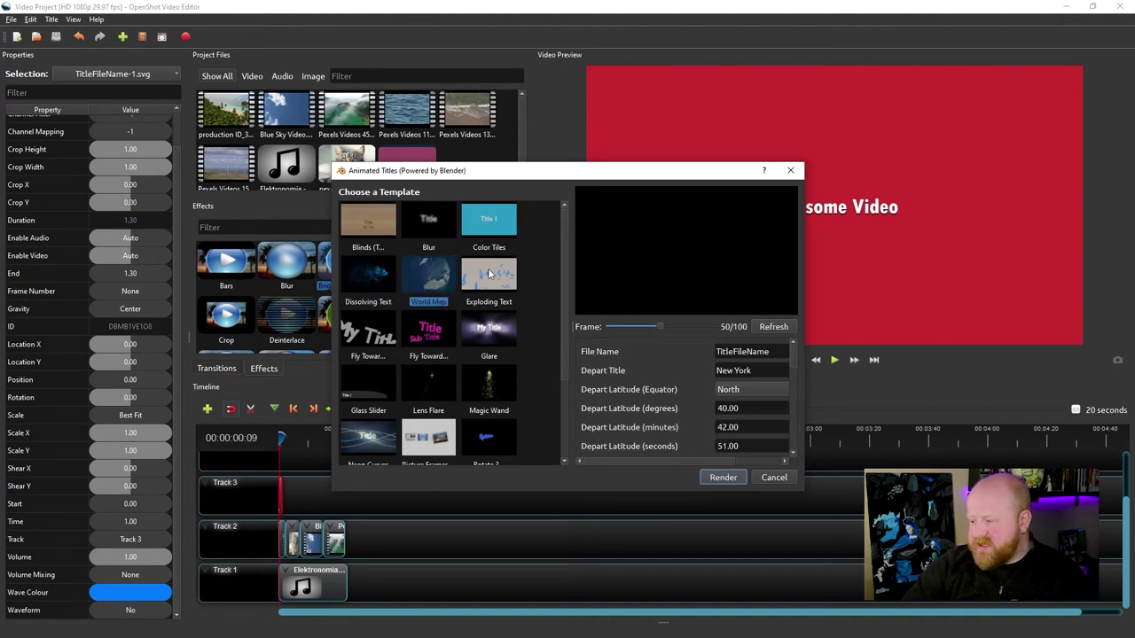
click(489, 273)
click(497, 241)
click(773, 477)
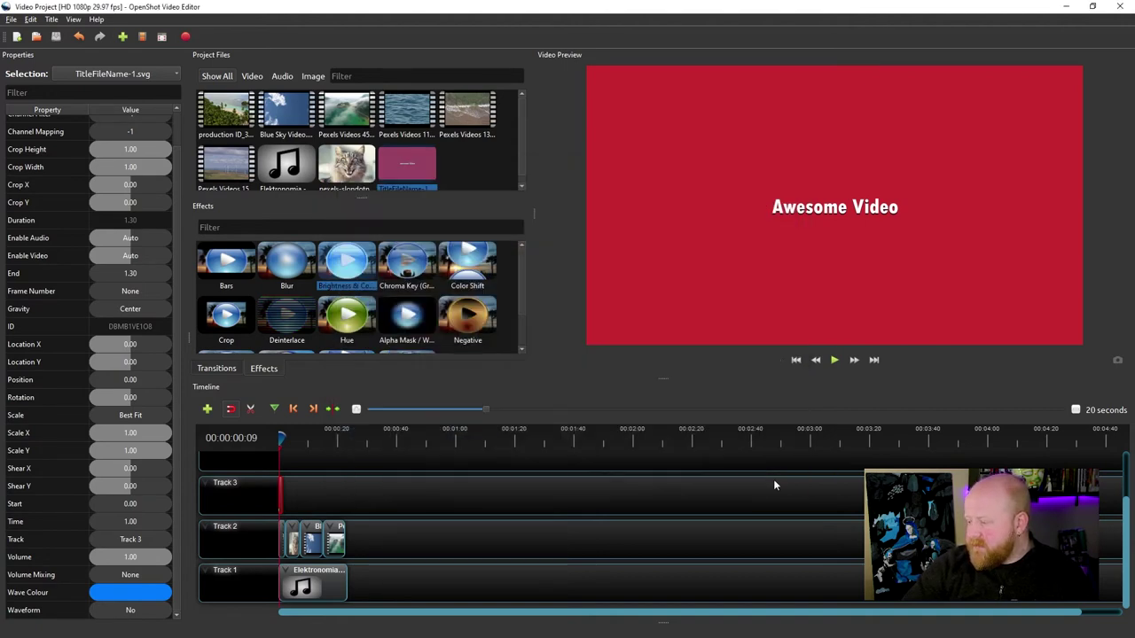
click(681, 373)
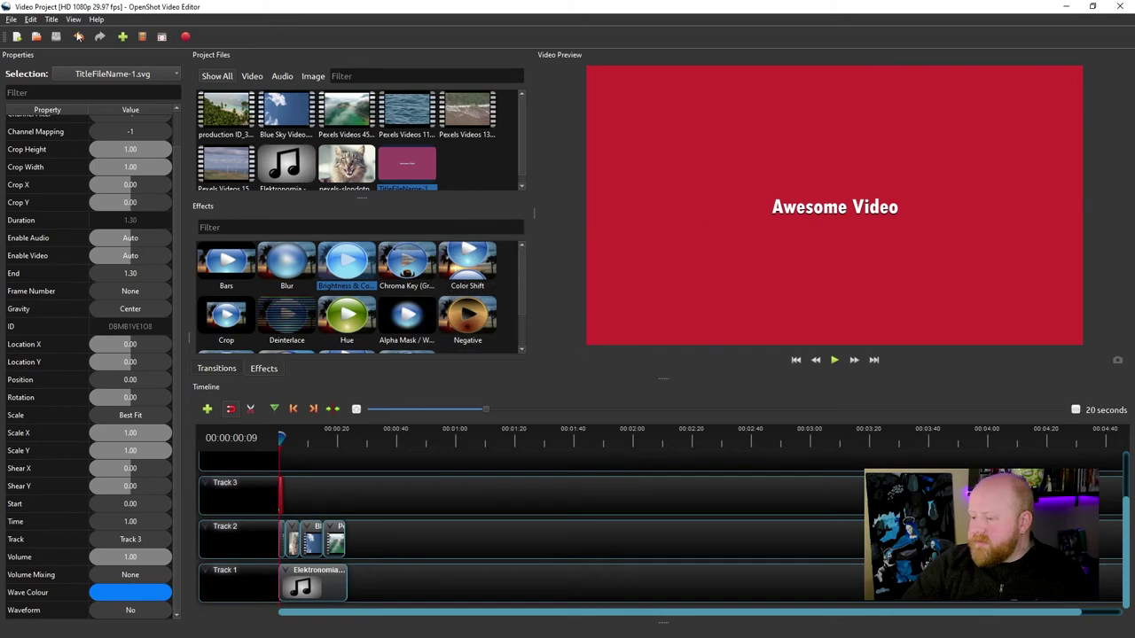
Step: Start a static title from the Bar 2 template, send it to the Advanced Editor, then cancel
click(56, 21)
click(62, 36)
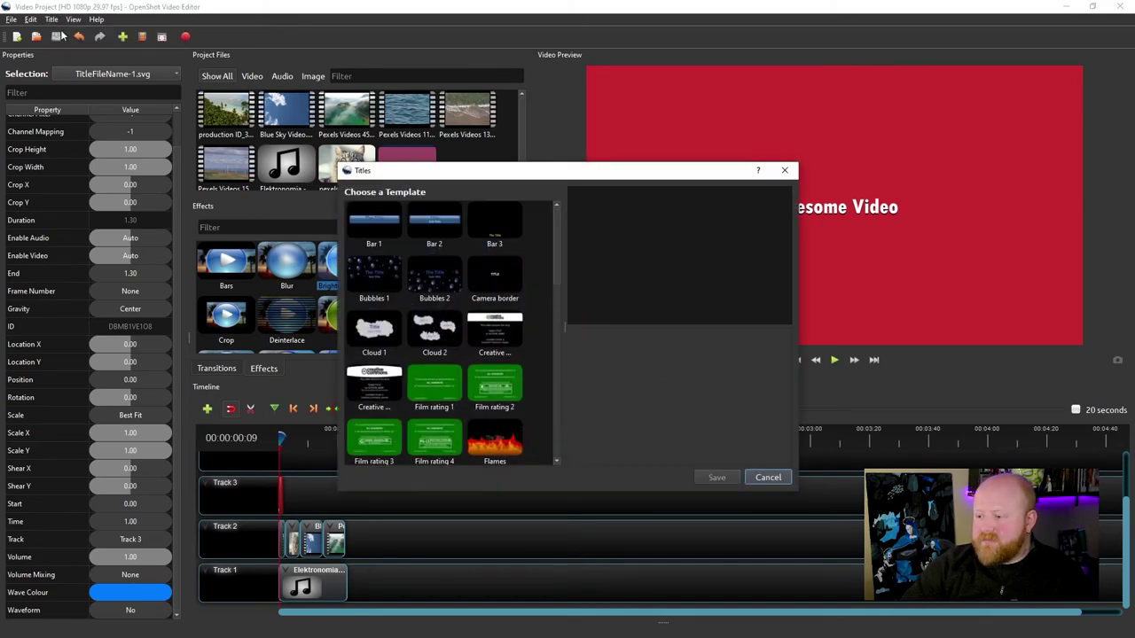
click(443, 224)
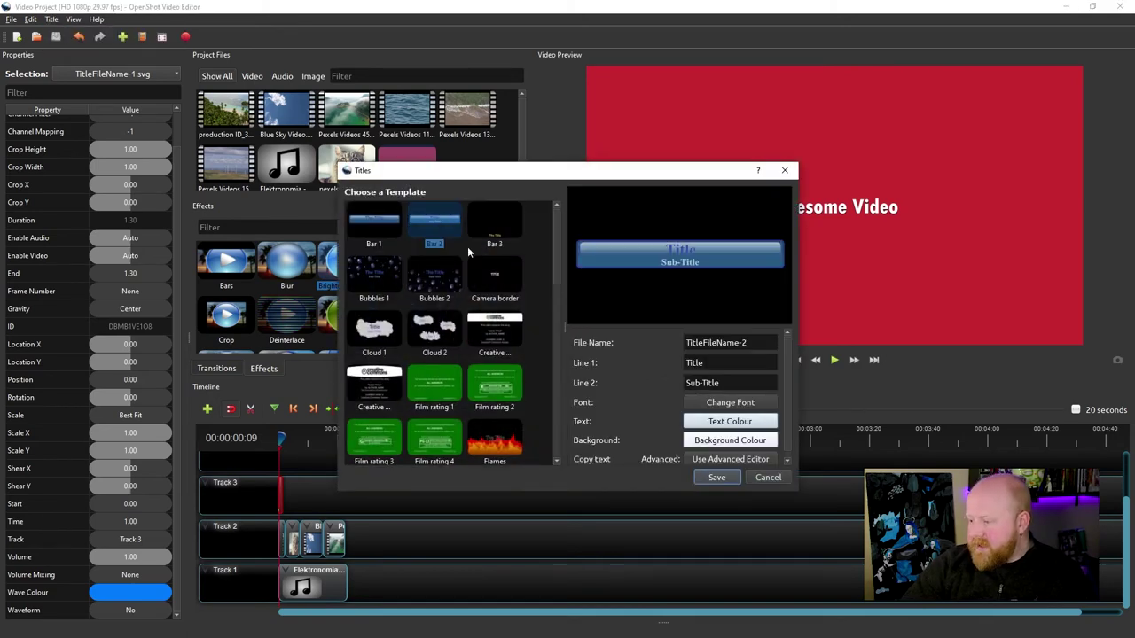
scroll(387, 306, down, 2)
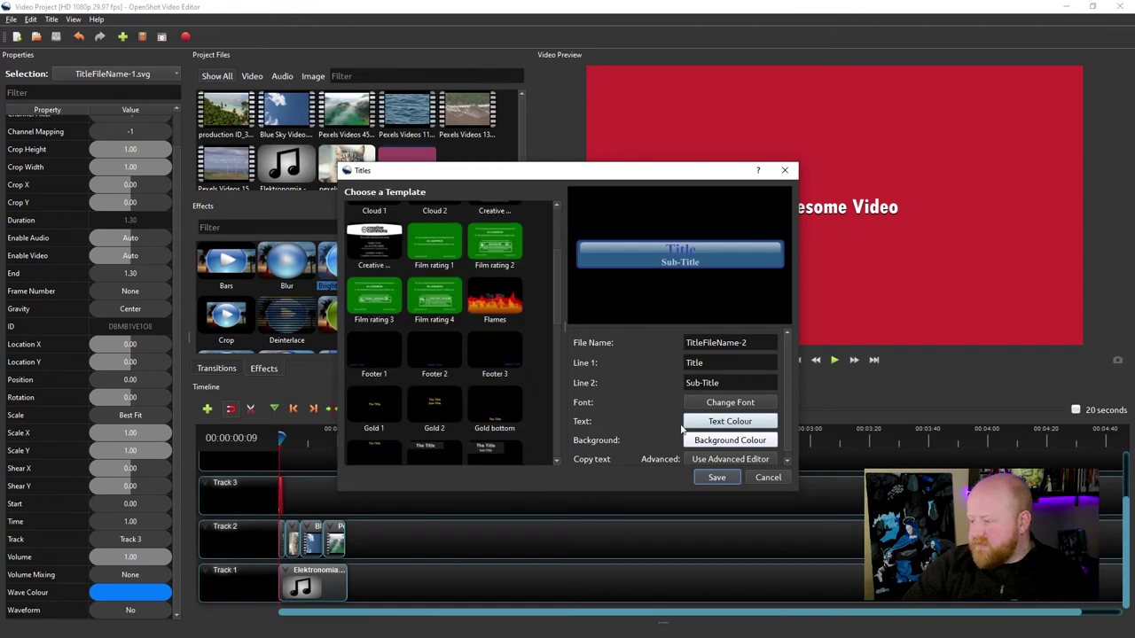
click(730, 459)
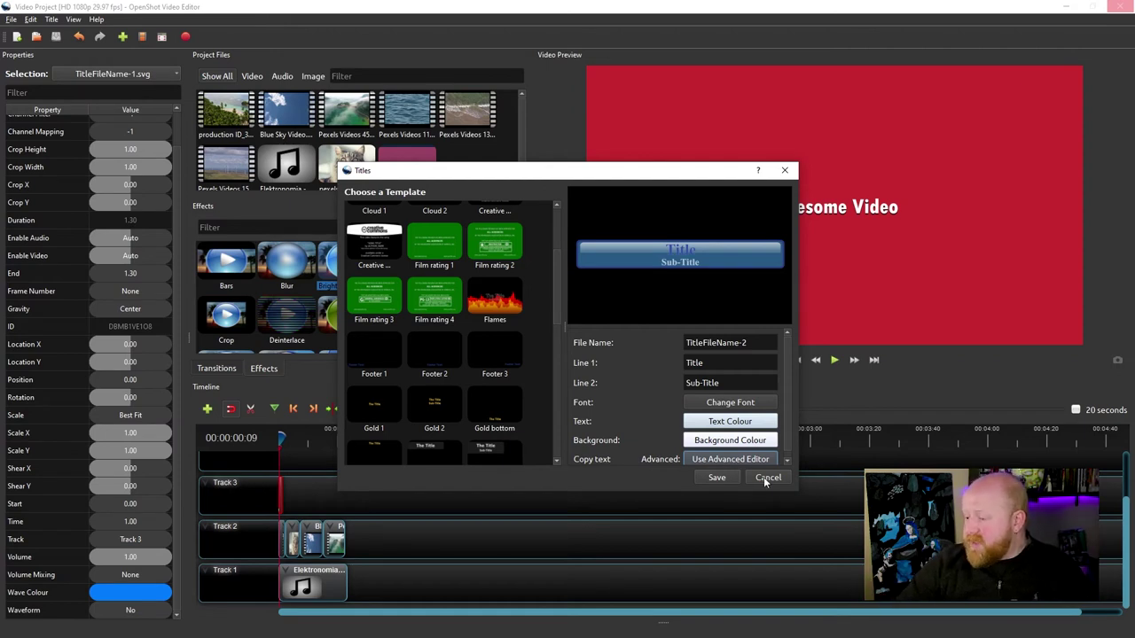
click(767, 480)
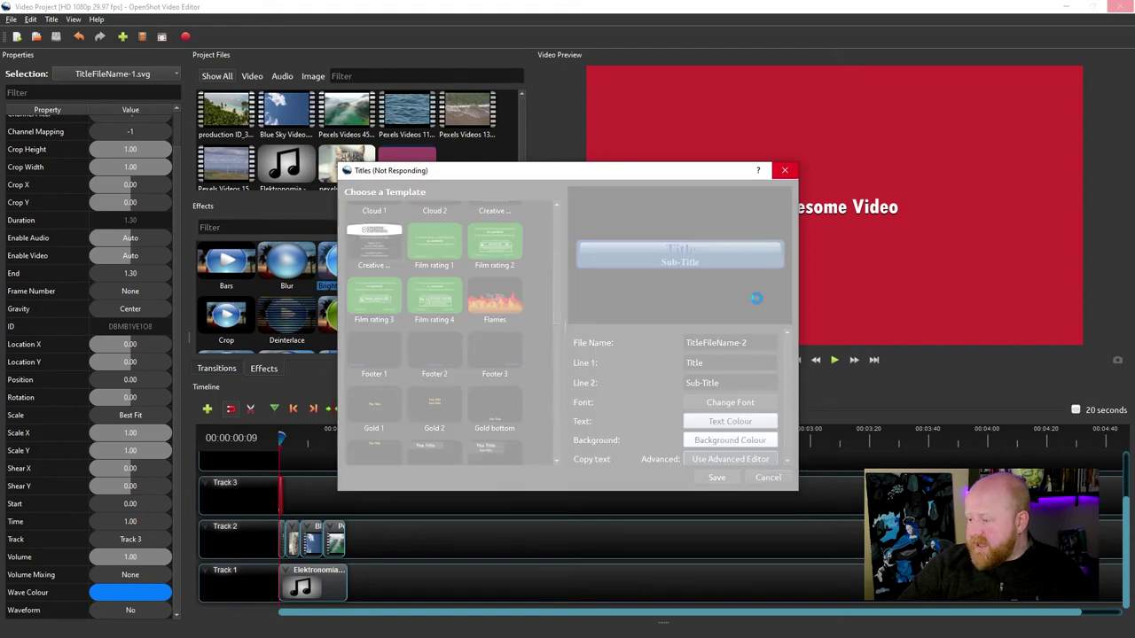